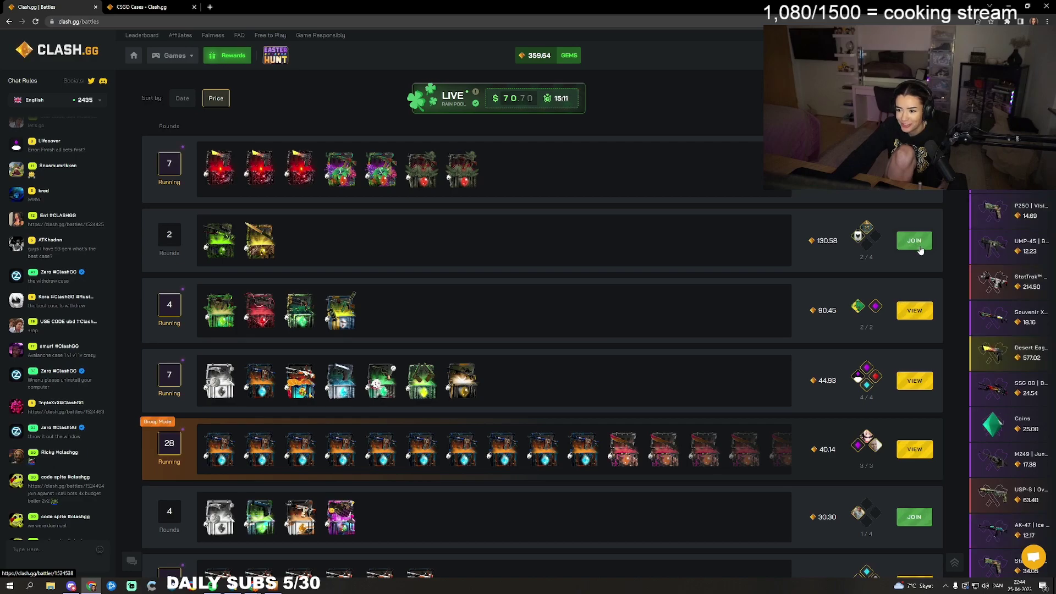
Step: Join the 2-round case battle priced 130.58 from the battles list
left_click(916, 248)
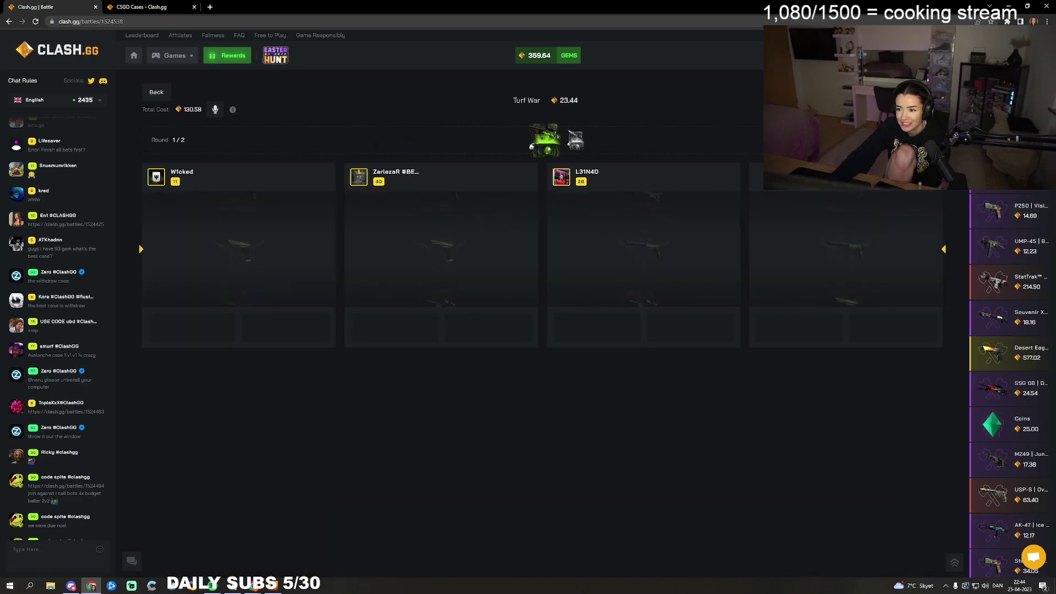